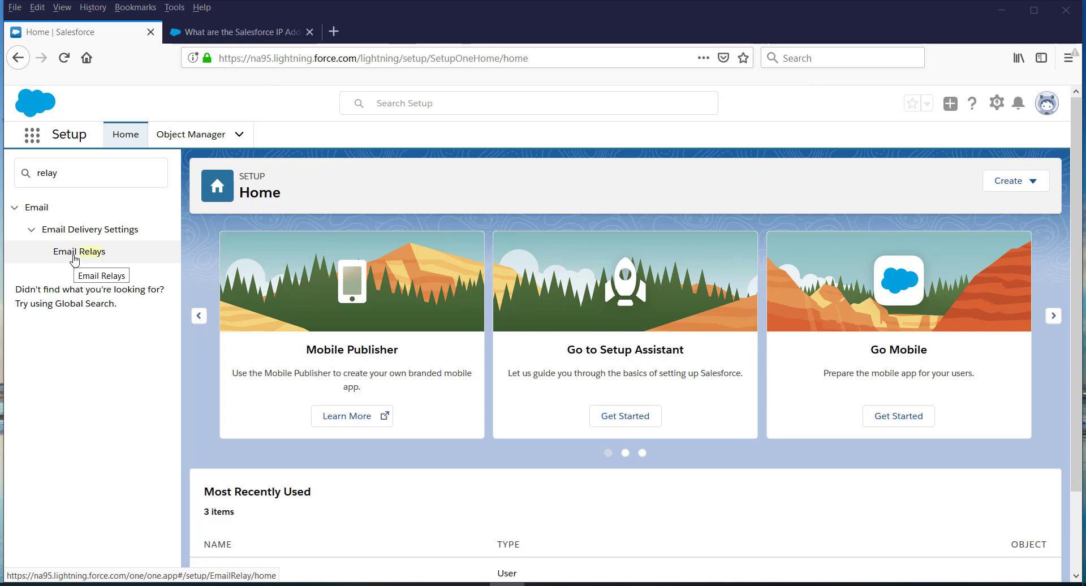
Step: Open the Email Relays page from the Setup sidebar via the 'relay' Quick Find search
{"action": "left_click", "coordinate": [74, 257]}
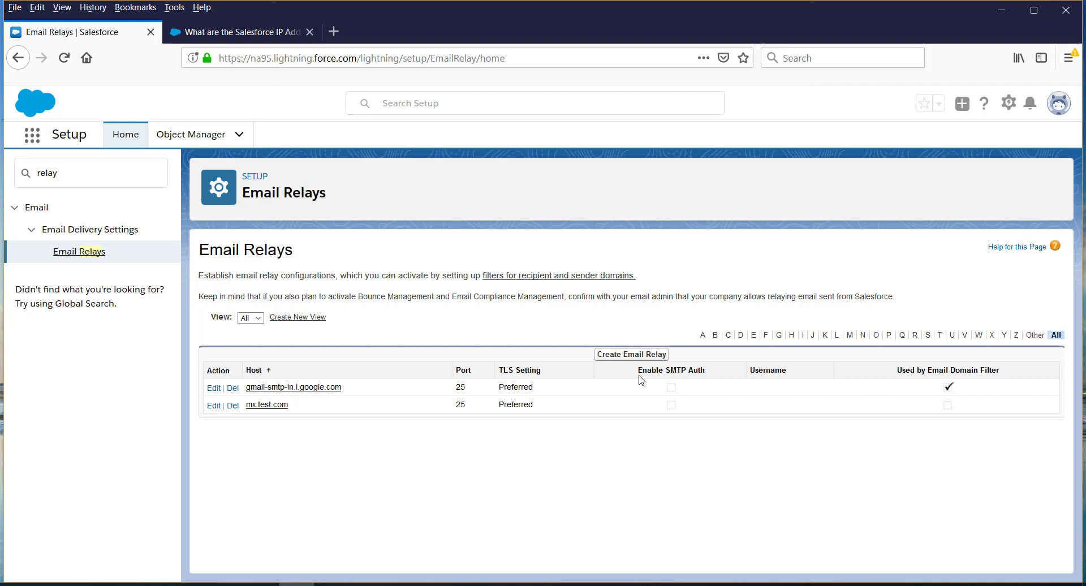
Step: Start a new email relay with host test.example2.com, keeping port 25
{"action": "left_click", "coordinate": [634, 356]}
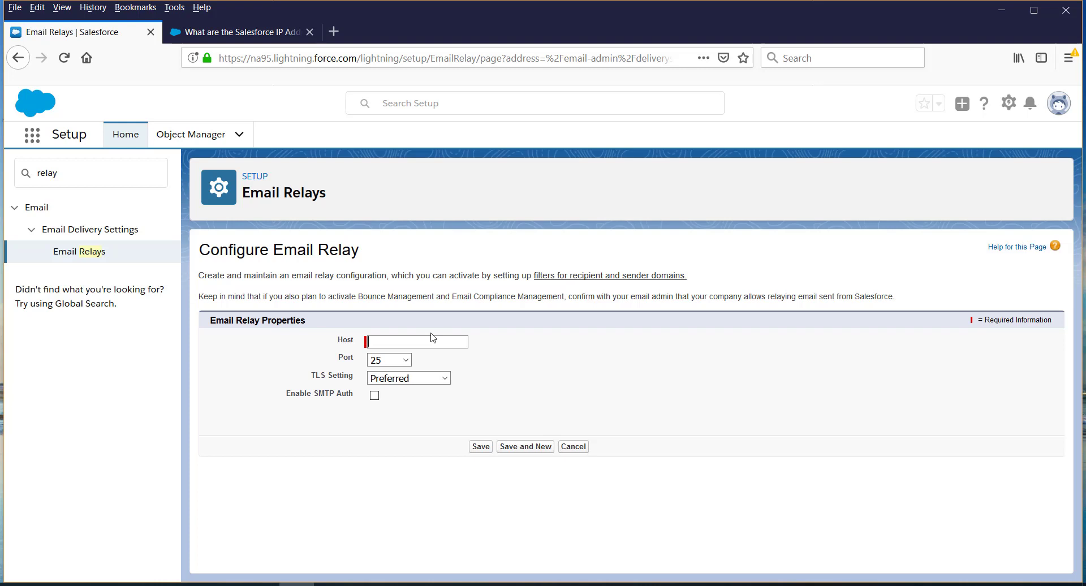
{"action": "type", "text": "test.example2.com"}
{"action": "left_click", "coordinate": [405, 360]}
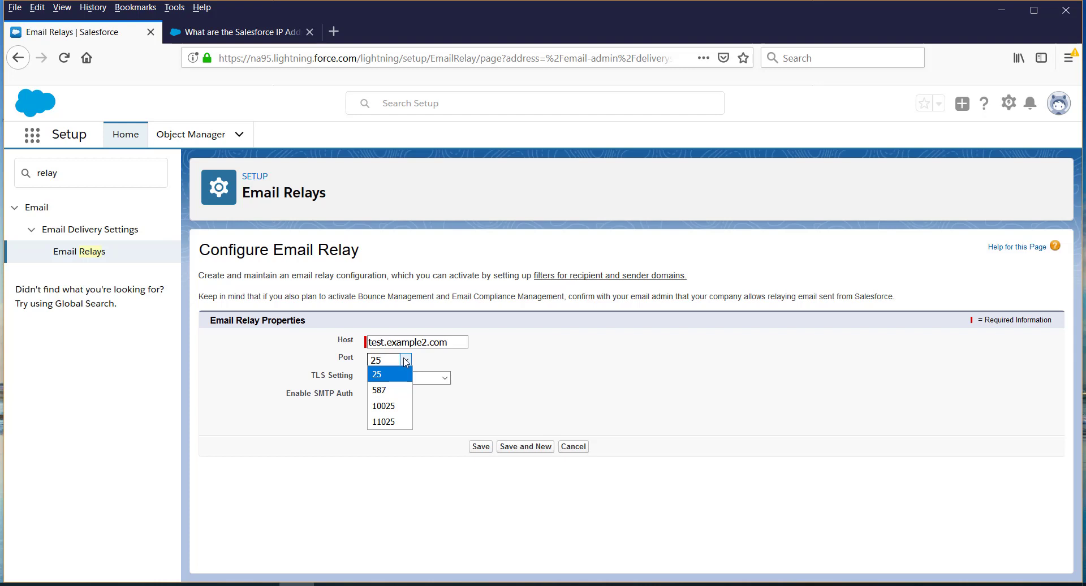
{"action": "left_click", "coordinate": [405, 361]}
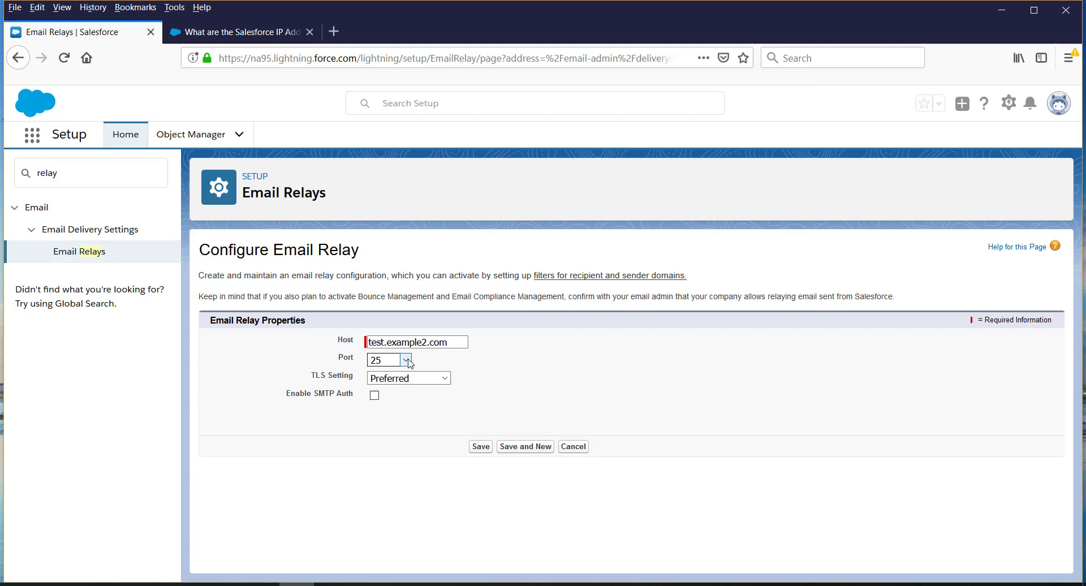
Step: Keep the TLS setting at Preferred and save the test.example2.com relay
{"action": "left_click", "coordinate": [445, 382]}
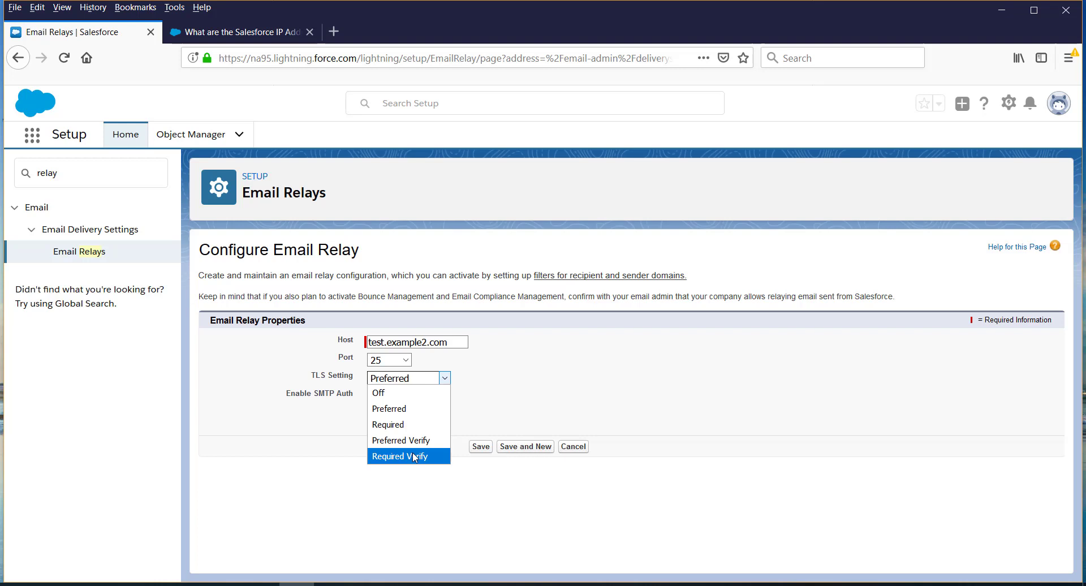
{"action": "left_click", "coordinate": [402, 408]}
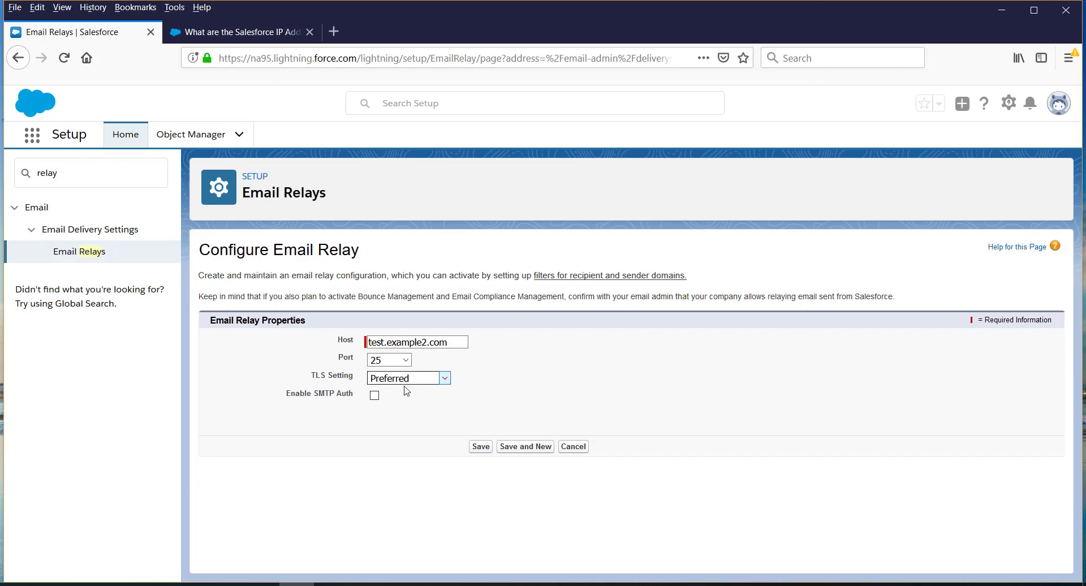
{"action": "left_click", "coordinate": [481, 446]}
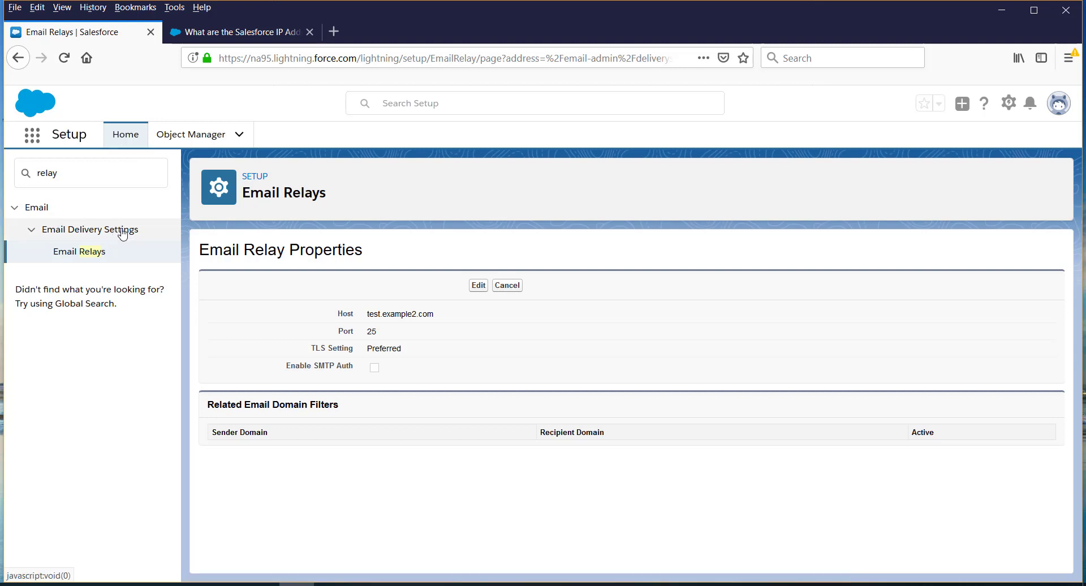
Step: Return to the Email Relays list and open the email domain filters list
{"action": "left_click", "coordinate": [73, 254]}
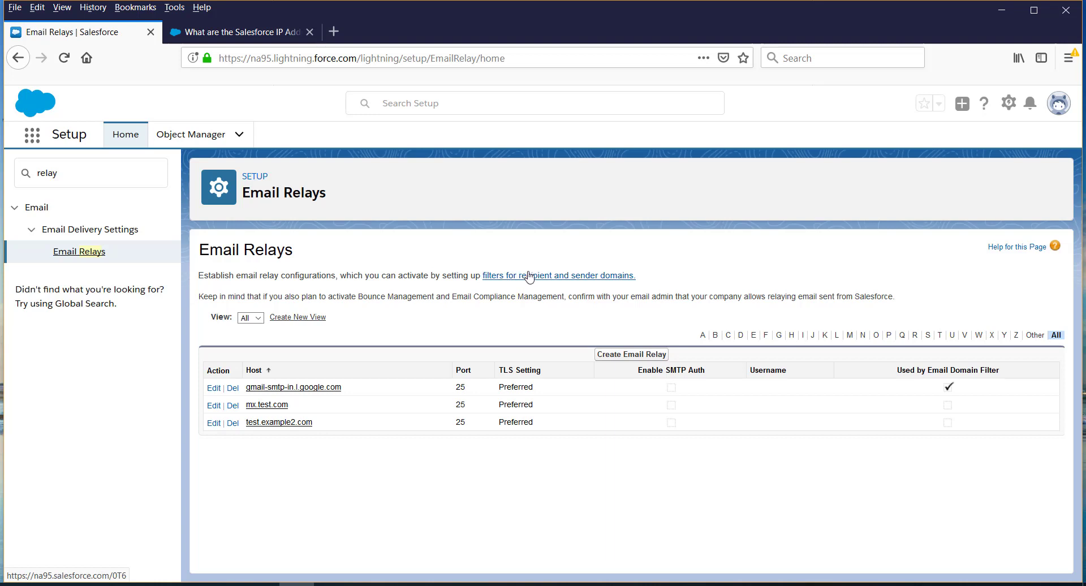
{"action": "left_click", "coordinate": [526, 275]}
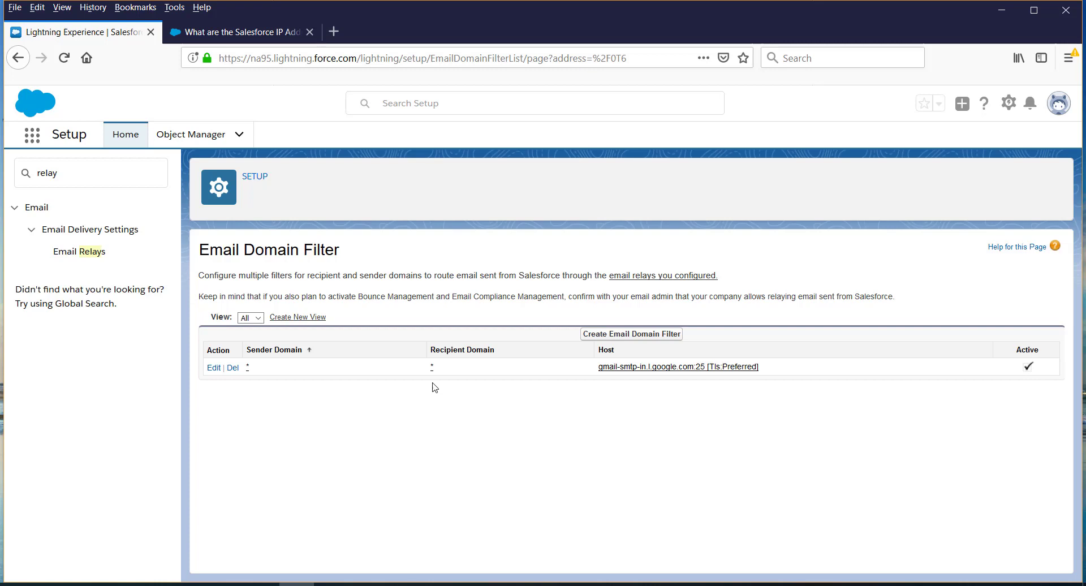
Step: Create and save an active domain filter routing * sender and recipient domains through test.example2.com:25
{"action": "left_click", "coordinate": [631, 334]}
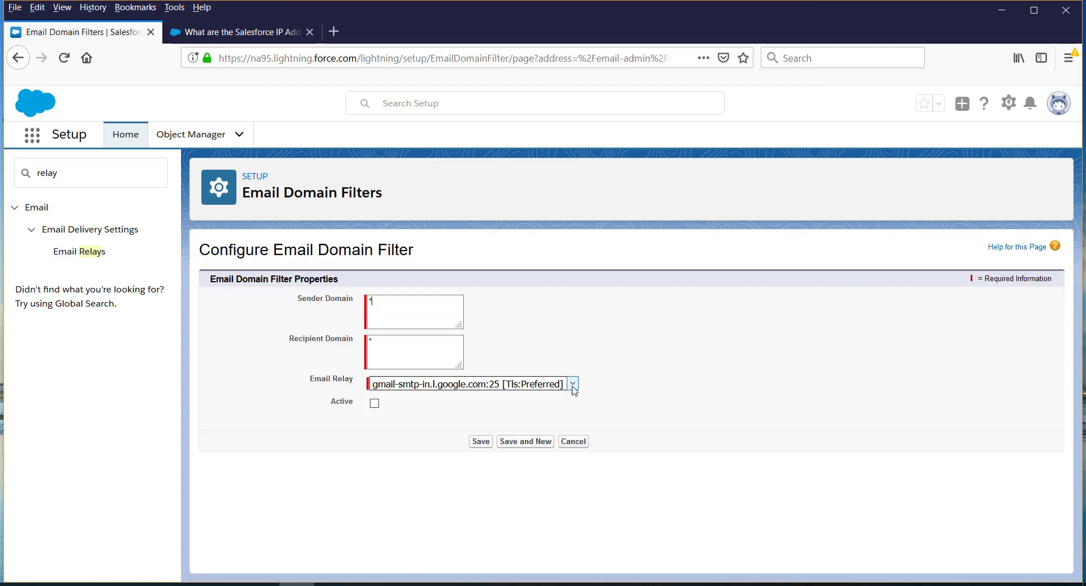
{"action": "left_click", "coordinate": [572, 385]}
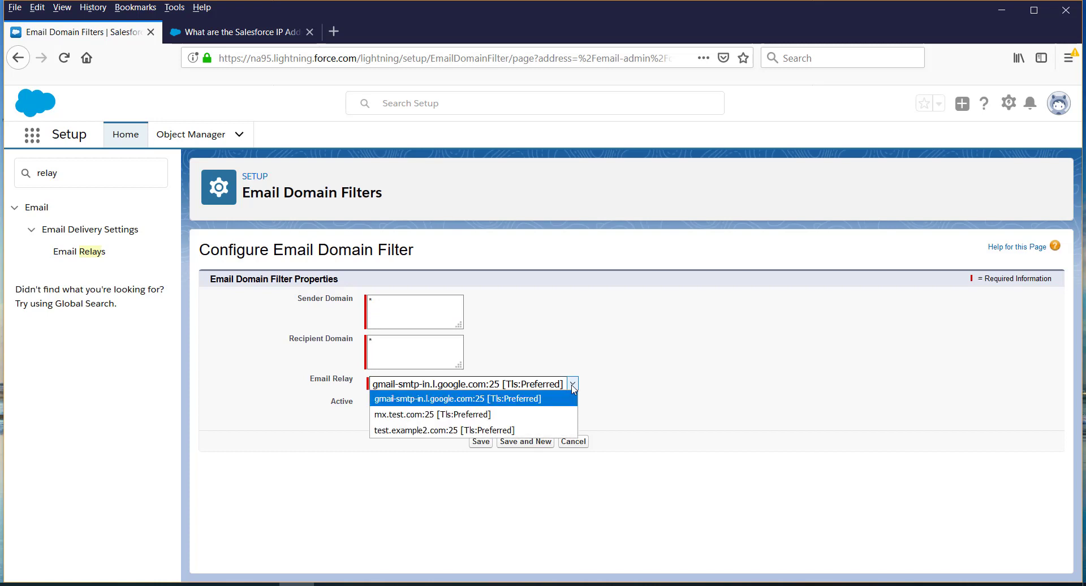
{"action": "left_click", "coordinate": [456, 435]}
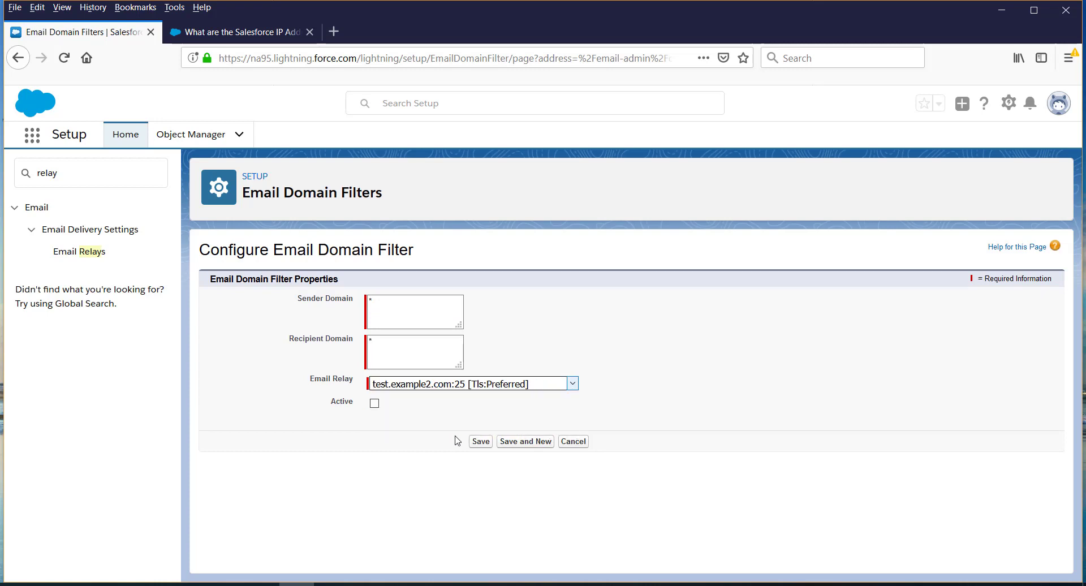
{"action": "left_click", "coordinate": [374, 404]}
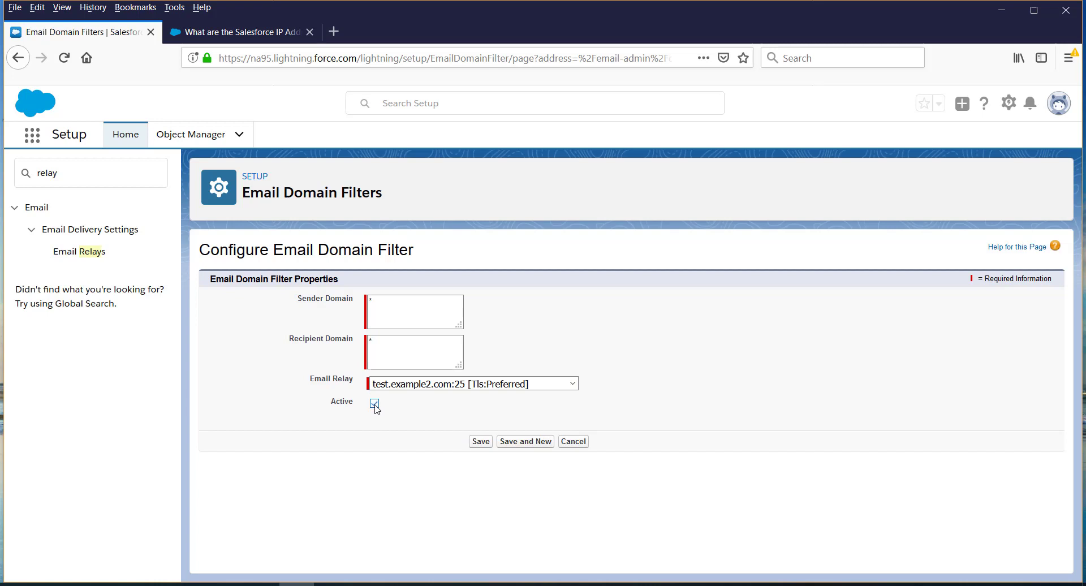
{"action": "left_click", "coordinate": [371, 298]}
{"action": "left_click", "coordinate": [383, 342]}
{"action": "left_click", "coordinate": [482, 442]}
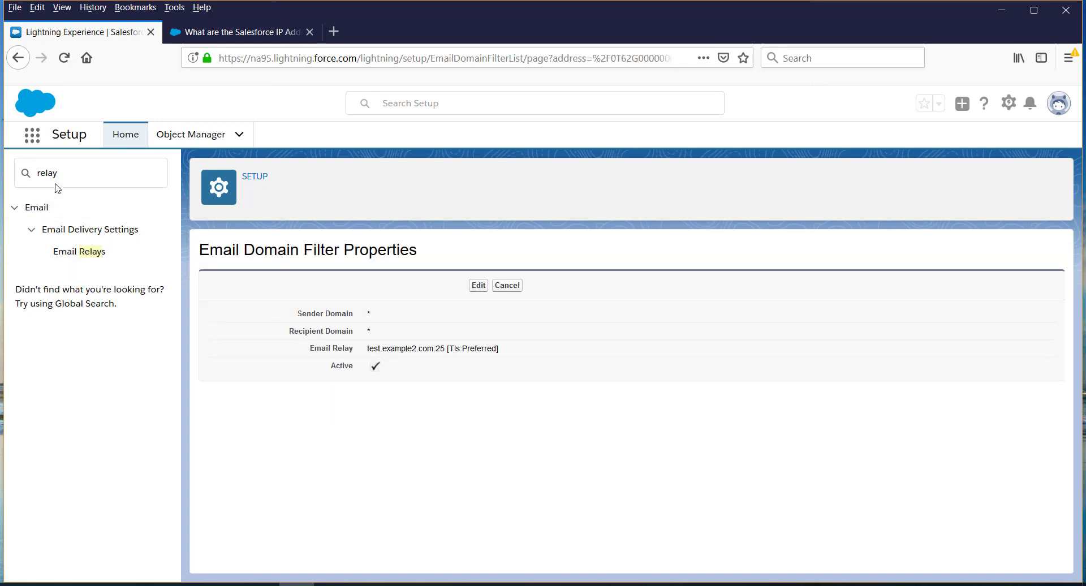
Step: Search 'delivera' in Quick Find, open Test Deliverability, and send to the prefilled address
{"action": "left_click_drag", "start_coordinate": [59, 173], "coordinate": [17, 170]}
{"action": "type", "text": "delivera"}
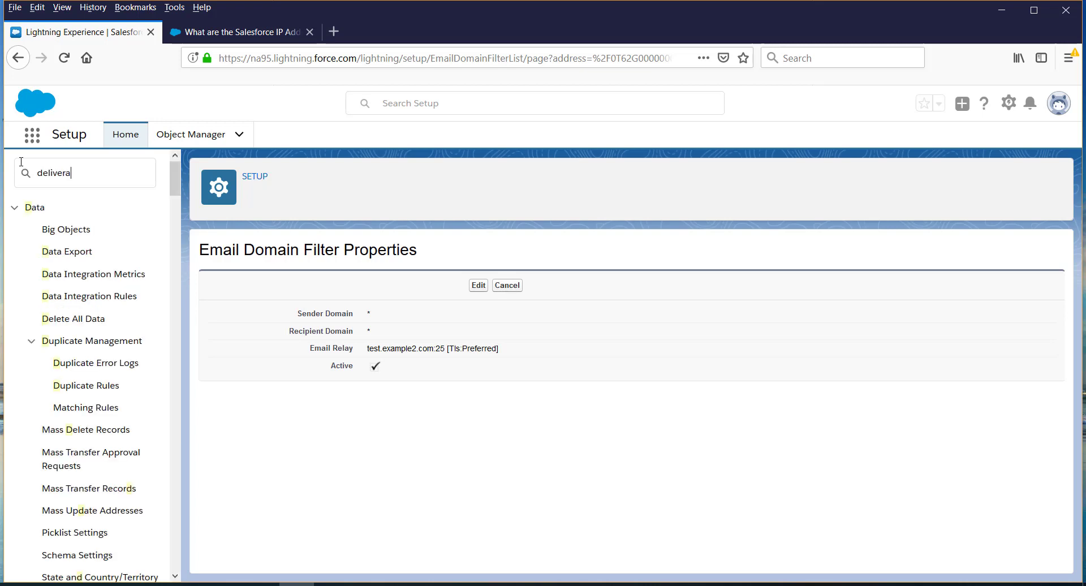
{"action": "left_click", "coordinate": [78, 260]}
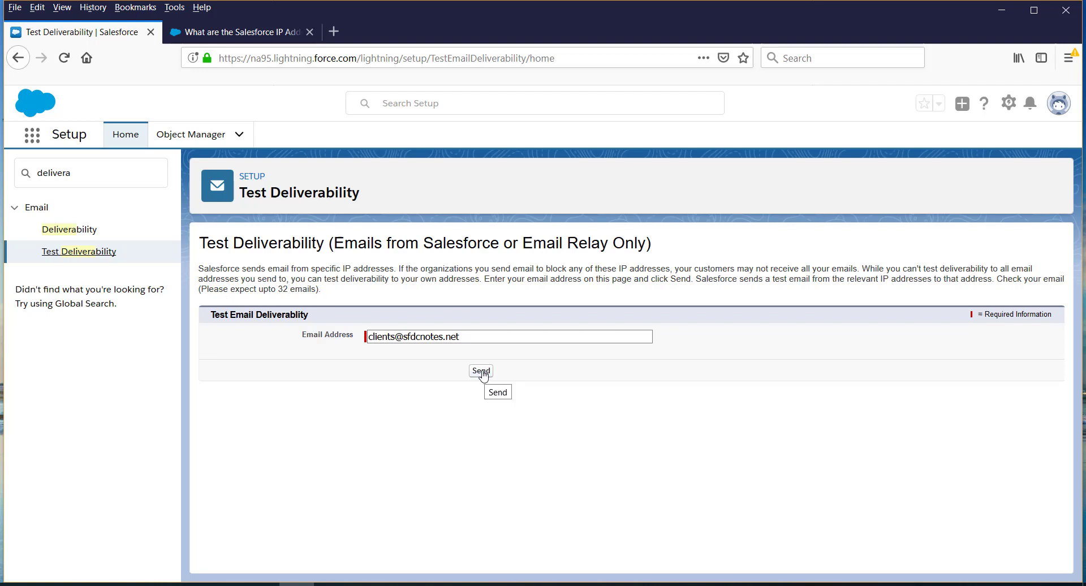
{"action": "left_click", "coordinate": [481, 372]}
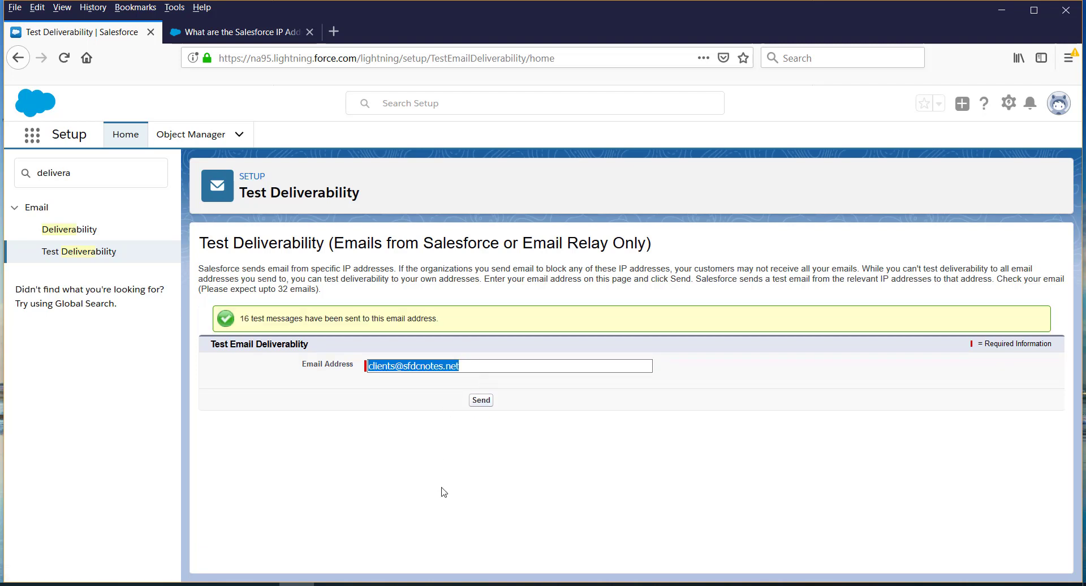
Step: Review the test email headers in relay.txt, selecting the X-SFDC-LK value, then return to the browser
{"action": "mouse_move", "coordinate": [472, 585]}
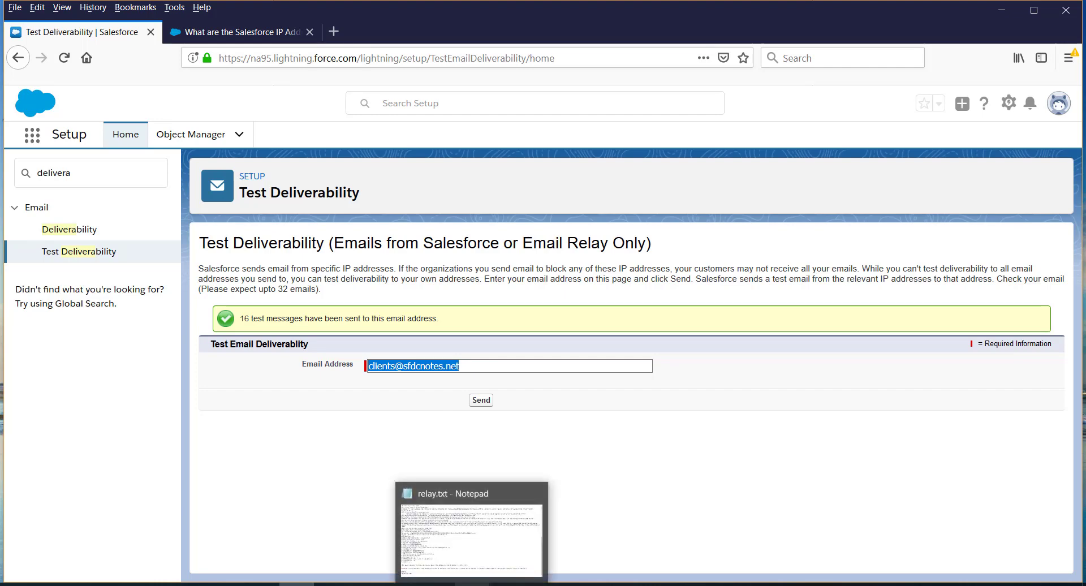
{"action": "left_click", "coordinate": [471, 585]}
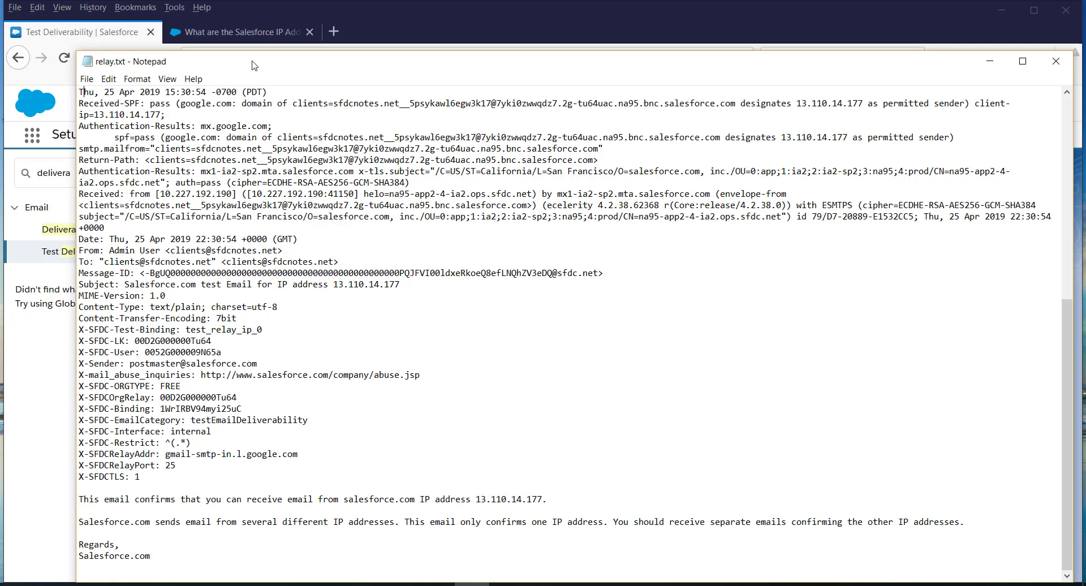
{"action": "left_click_drag", "start_coordinate": [259, 66], "coordinate": [231, 34]}
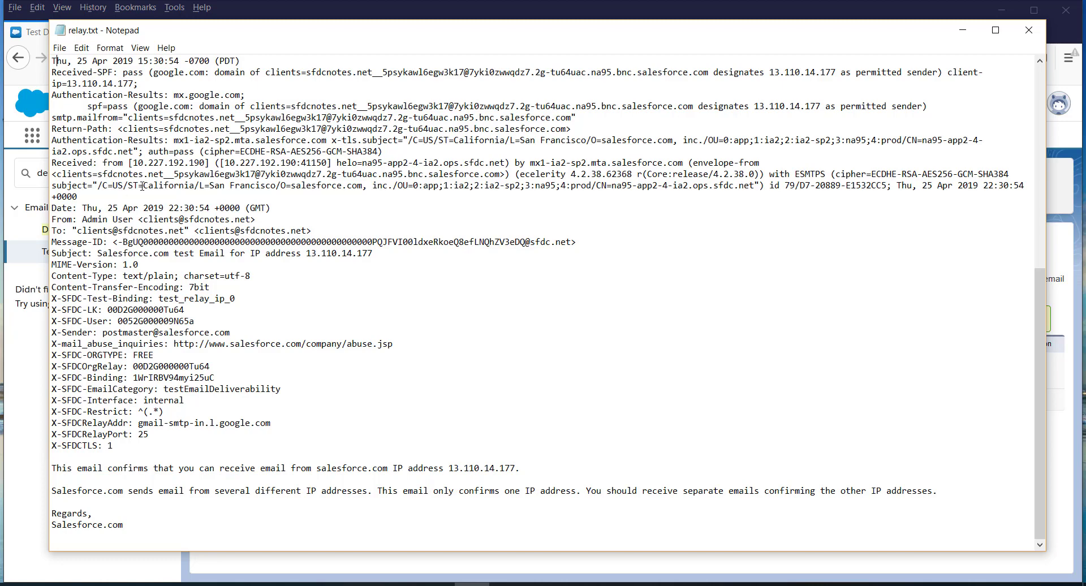
{"action": "scroll", "coordinate": [187, 322], "scroll_direction": "up", "scroll_amount": 3}
{"action": "scroll", "coordinate": [182, 331], "scroll_direction": "down", "scroll_amount": 3}
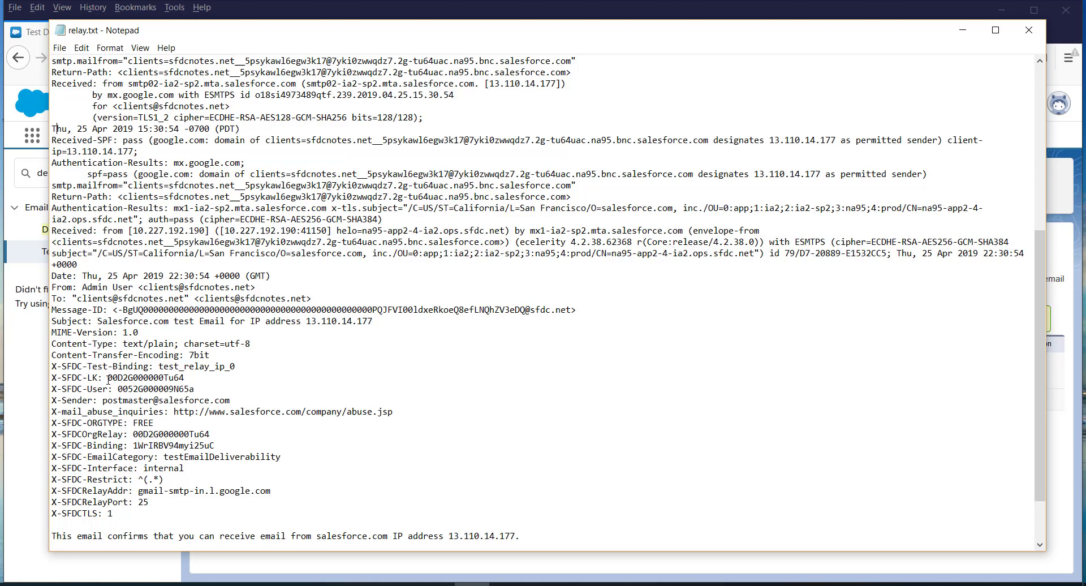
{"action": "left_click_drag", "start_coordinate": [107, 378], "coordinate": [204, 379]}
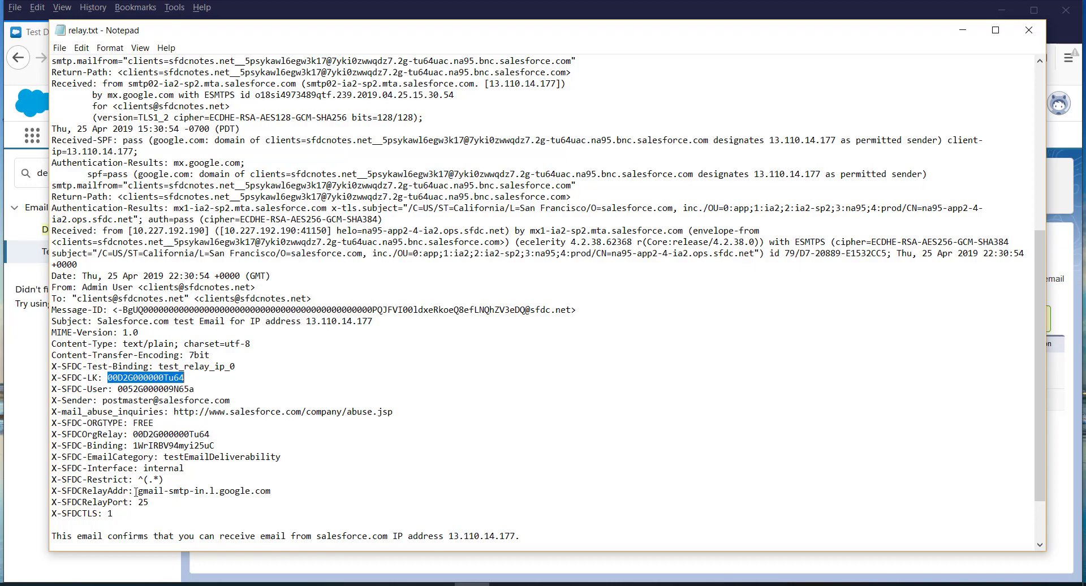
{"action": "key", "text": "alt+Tab"}
Step: Scroll through the whitelist article, reviewing the Email Relaying, RIPE and APNIC IP range tables
{"action": "scroll", "coordinate": [377, 448], "scroll_direction": "down", "scroll_amount": 6}
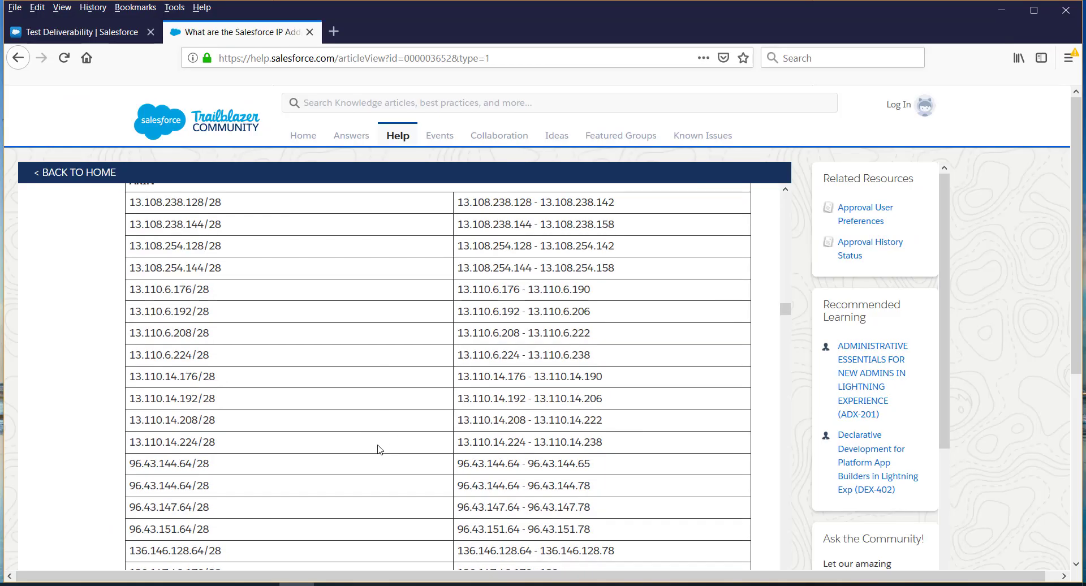
{"action": "scroll", "coordinate": [379, 449], "scroll_direction": "down", "scroll_amount": 15}
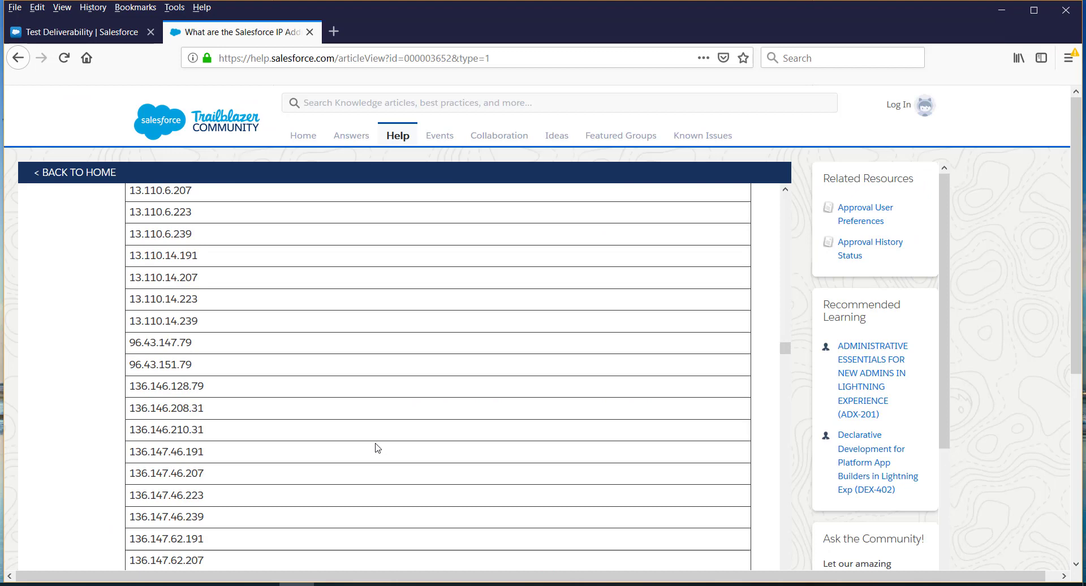
{"action": "scroll", "coordinate": [378, 448], "scroll_direction": "down", "scroll_amount": 12}
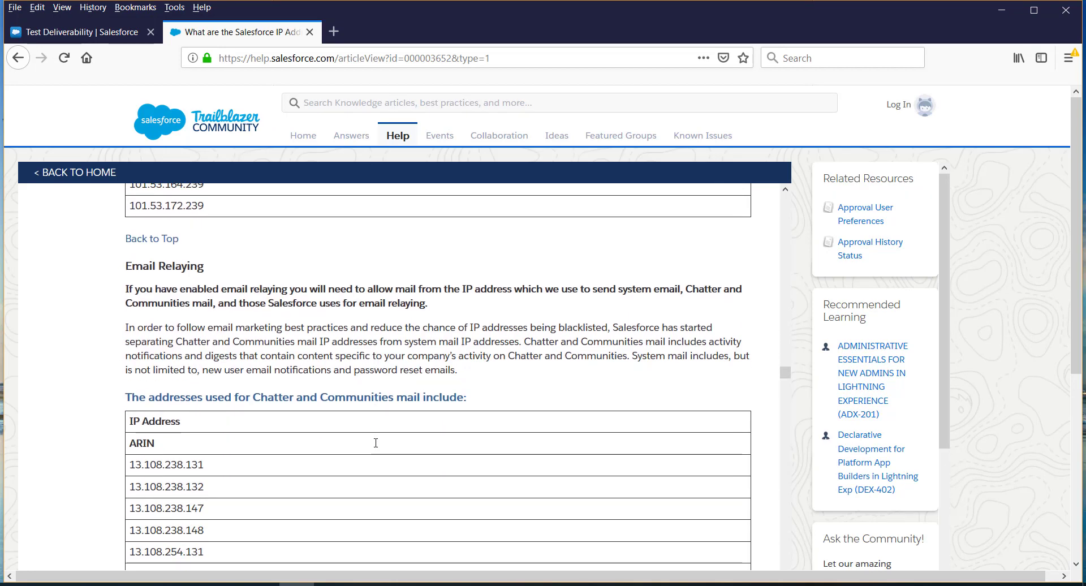
{"action": "scroll", "coordinate": [352, 243], "scroll_direction": "down", "scroll_amount": 4}
{"action": "scroll", "coordinate": [352, 243], "scroll_direction": "up", "scroll_amount": 4}
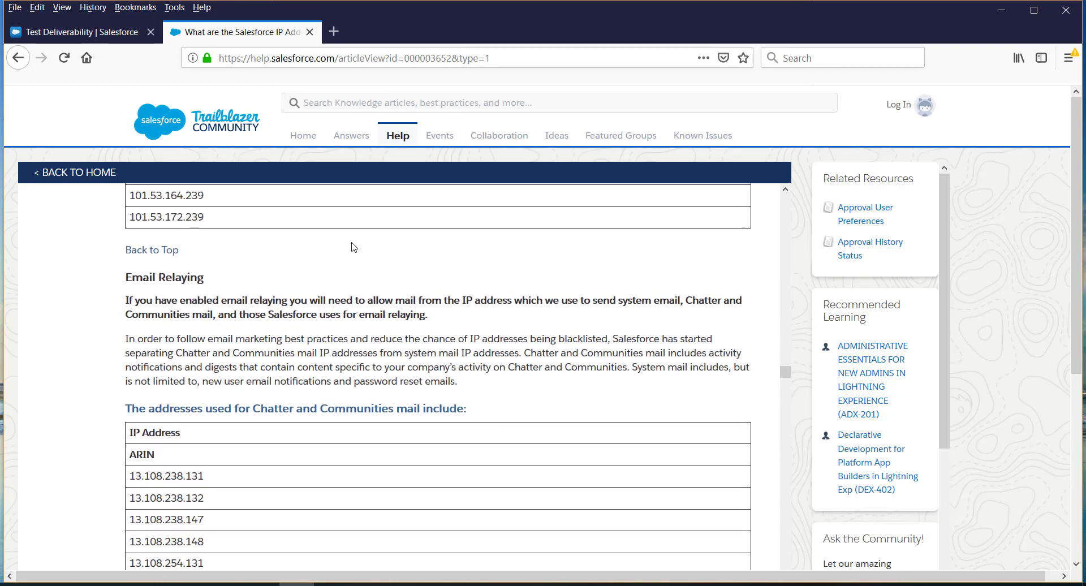
{"action": "scroll", "coordinate": [352, 243], "scroll_direction": "down", "scroll_amount": 10}
{"action": "scroll", "coordinate": [355, 273], "scroll_direction": "up", "scroll_amount": 15}
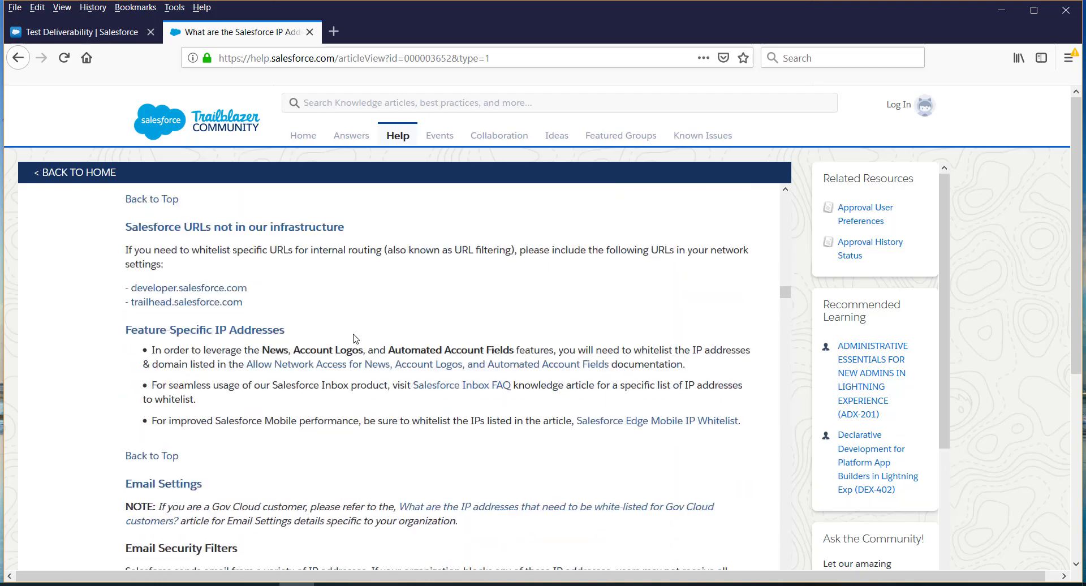
{"action": "scroll", "coordinate": [352, 336], "scroll_direction": "up", "scroll_amount": 20}
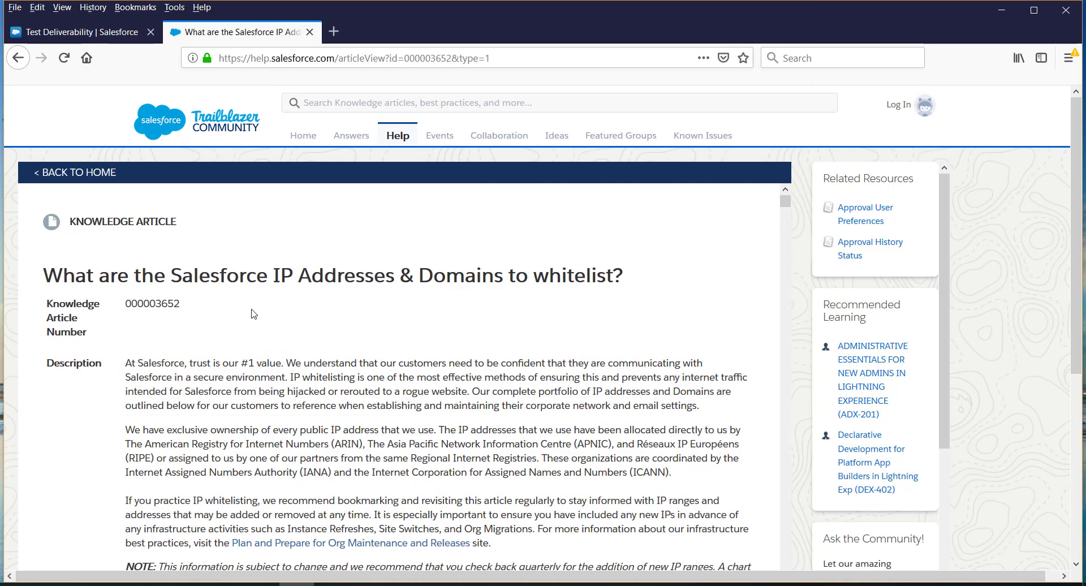
{"action": "scroll", "coordinate": [262, 343], "scroll_direction": "down", "scroll_amount": 20}
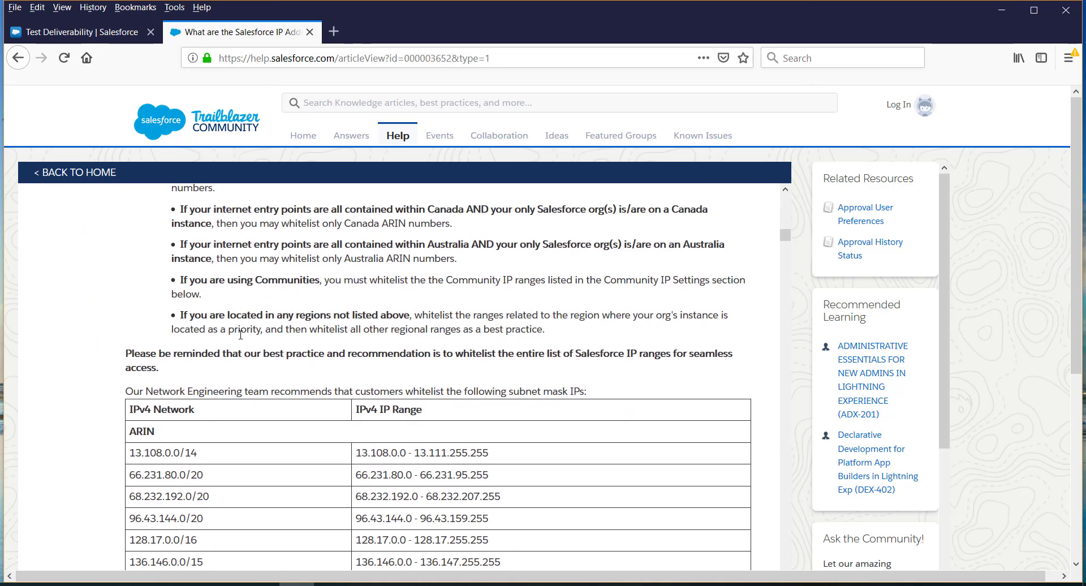
{"action": "scroll", "coordinate": [211, 331], "scroll_direction": "down", "scroll_amount": 3}
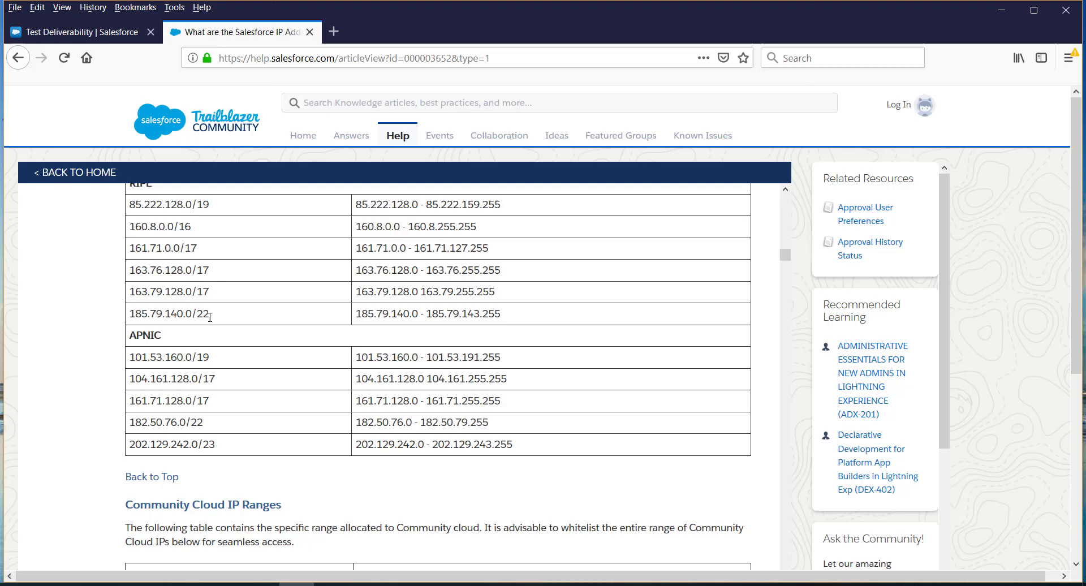